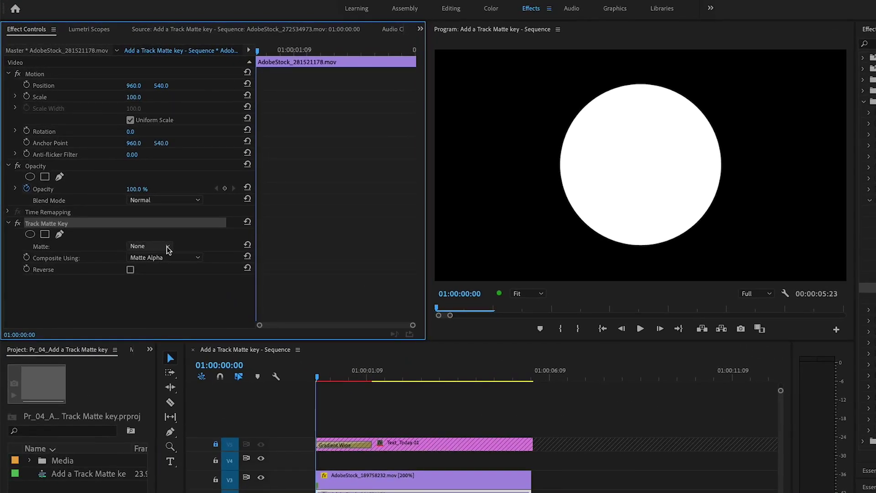
Step: Set the girl clip's Track Matte Key to Video 3 with Matte Luma, then play the sequence
{"action": "left_click", "coordinate": [168, 249]}
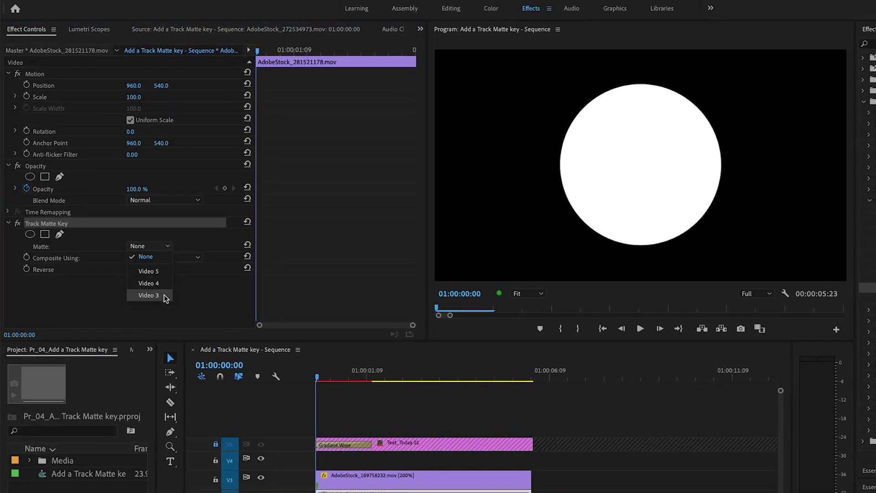
{"action": "left_click", "coordinate": [148, 296]}
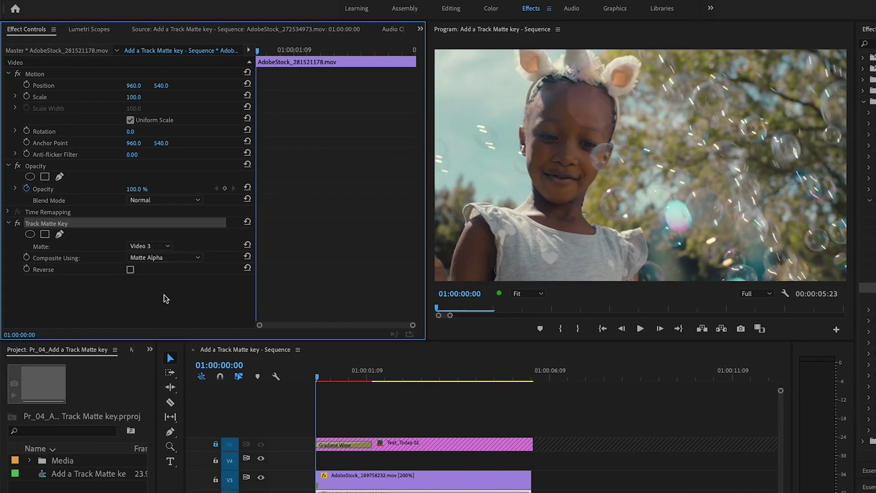
{"action": "left_click", "coordinate": [198, 258]}
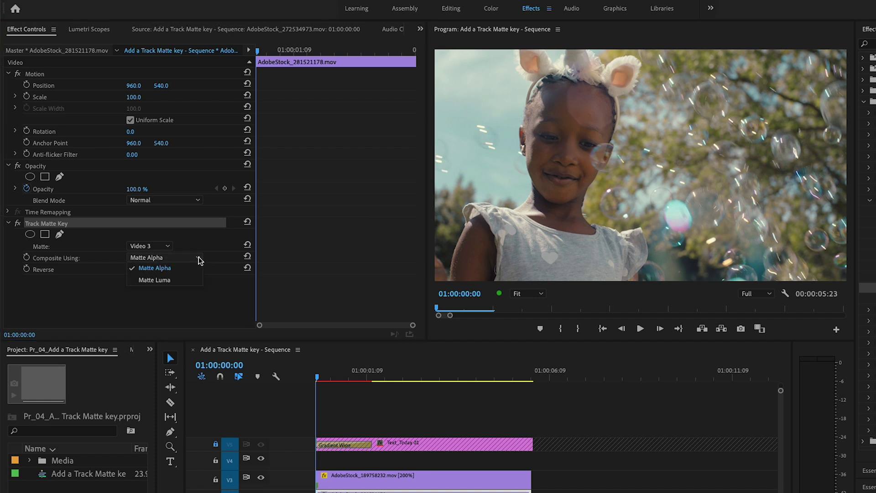
{"action": "left_click", "coordinate": [171, 281]}
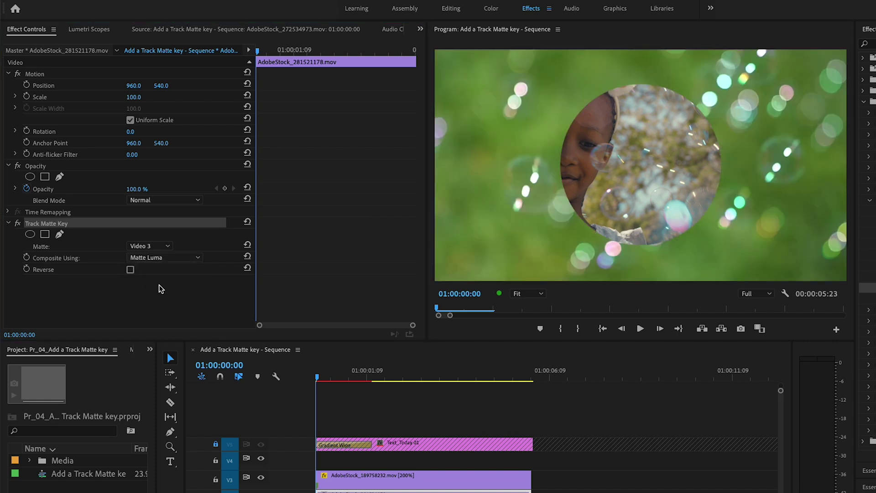
{"action": "left_click", "coordinate": [449, 490]}
{"action": "key", "text": "space"}
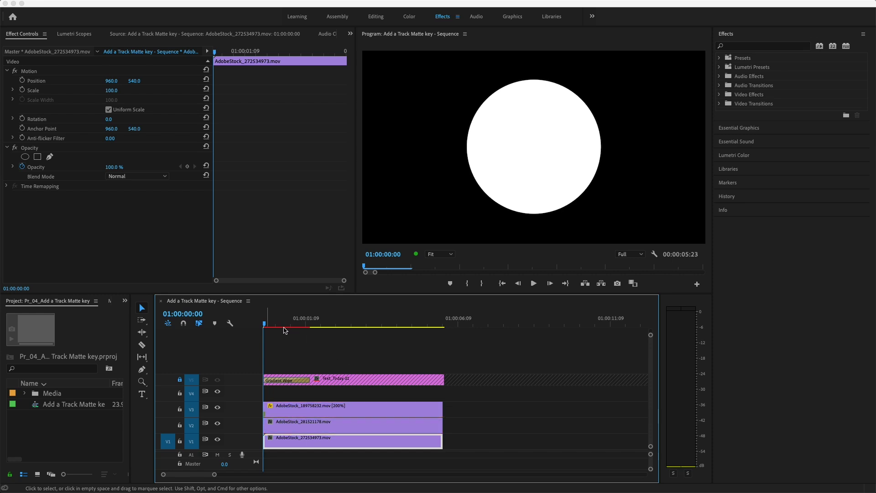
{"action": "left_click", "coordinate": [265, 325]}
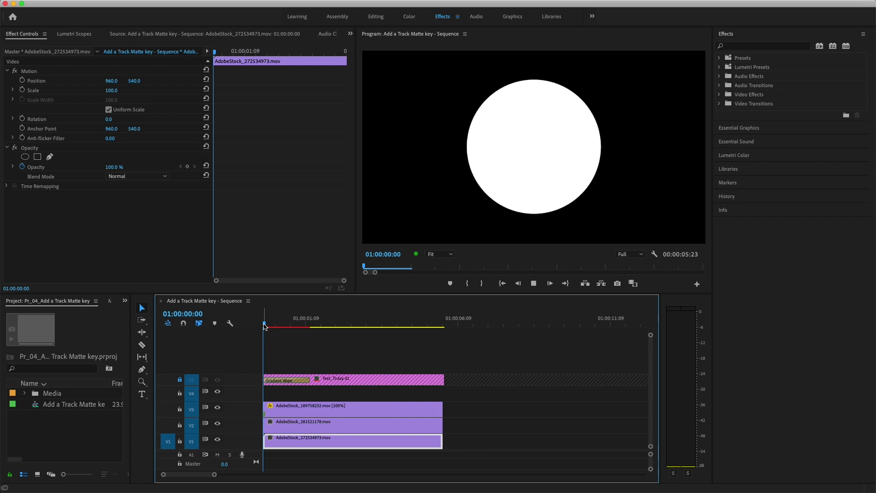
{"action": "key", "text": "space"}
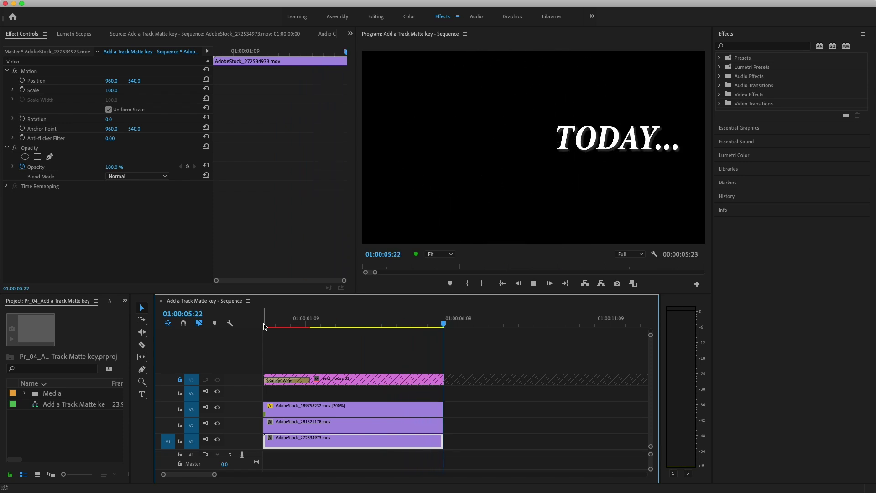
{"action": "left_click", "coordinate": [264, 324]}
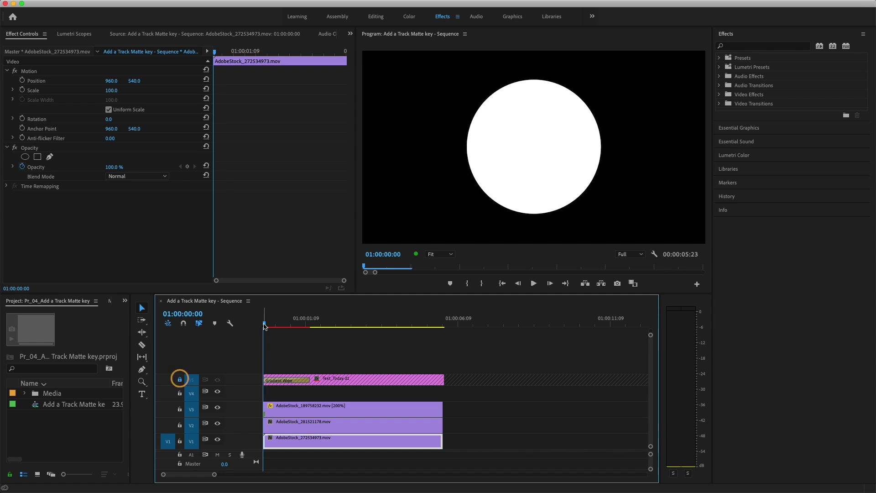
{"action": "key", "text": "space"}
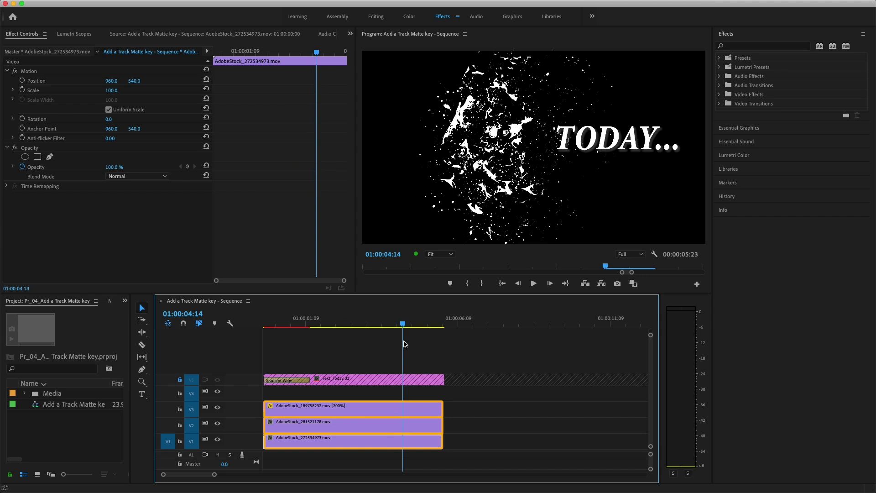
{"action": "left_click_drag", "start_coordinate": [404, 343], "coordinate": [265, 340]}
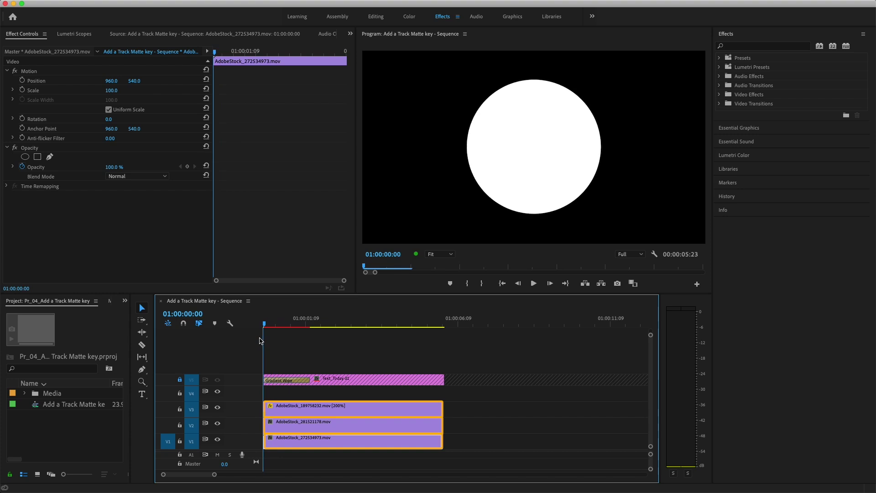
{"action": "left_click", "coordinate": [267, 346]}
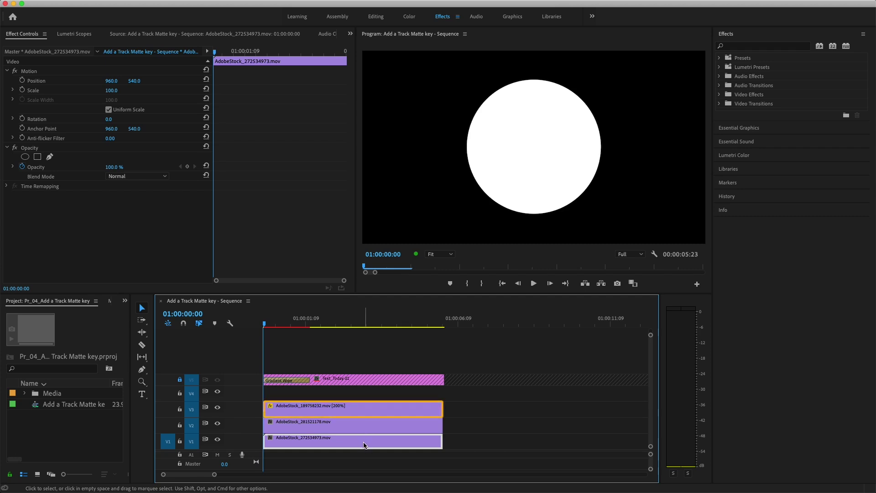
Step: Play the V3 splash, V2 girl and V1 bokeh clips one by one in the Source monitor
{"action": "double_click", "coordinate": [352, 405]}
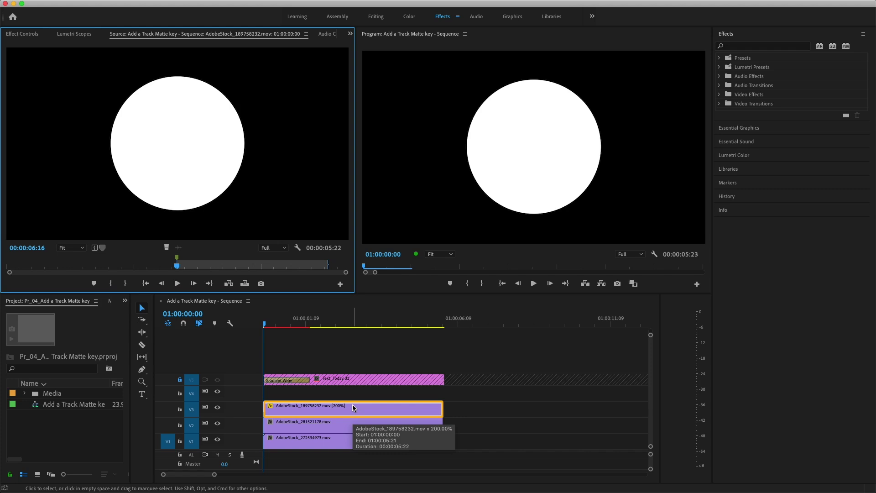
{"action": "key", "text": "space"}
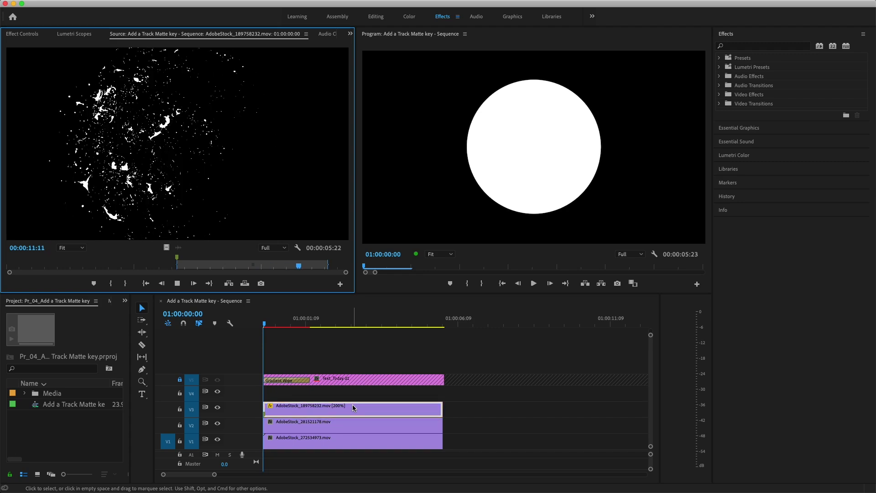
{"action": "double_click", "coordinate": [352, 426]}
{"action": "key", "text": "space"}
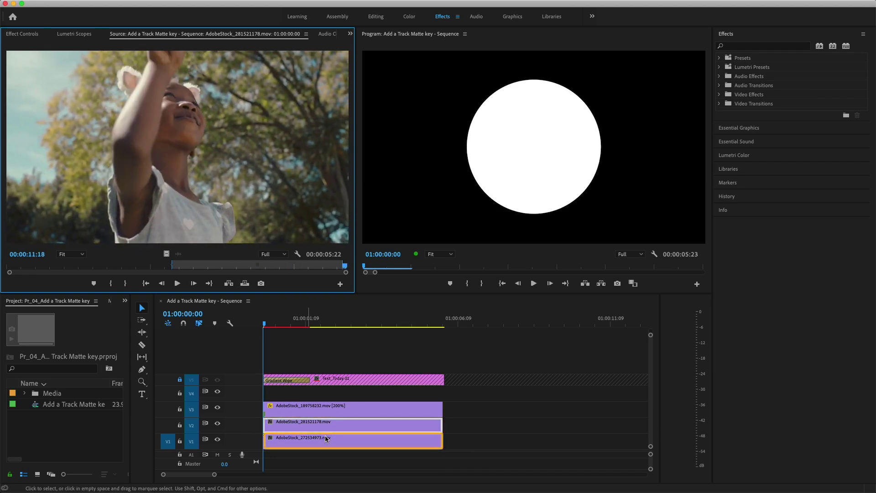
{"action": "double_click", "coordinate": [343, 443]}
{"action": "key", "text": "space"}
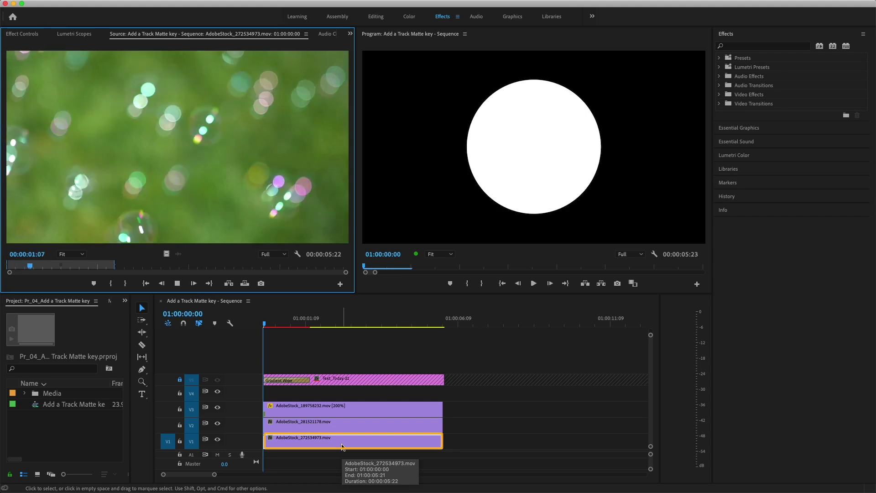
{"action": "key", "text": "space"}
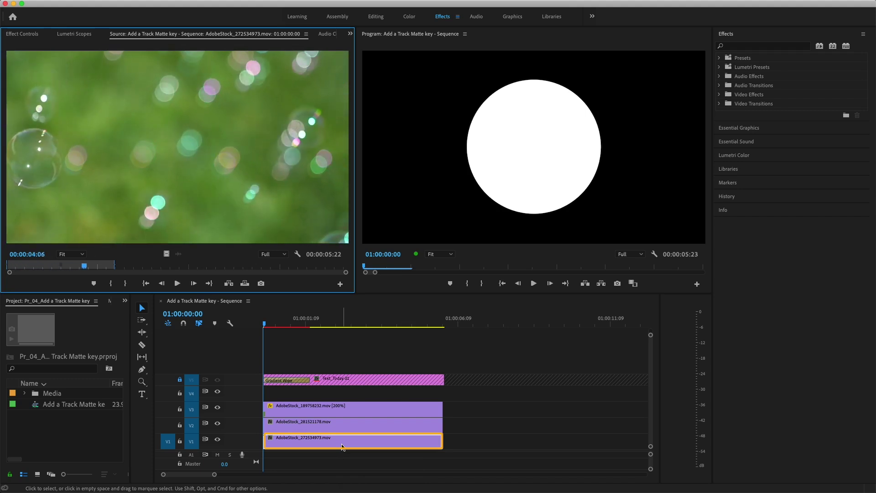
{"action": "key", "text": "space"}
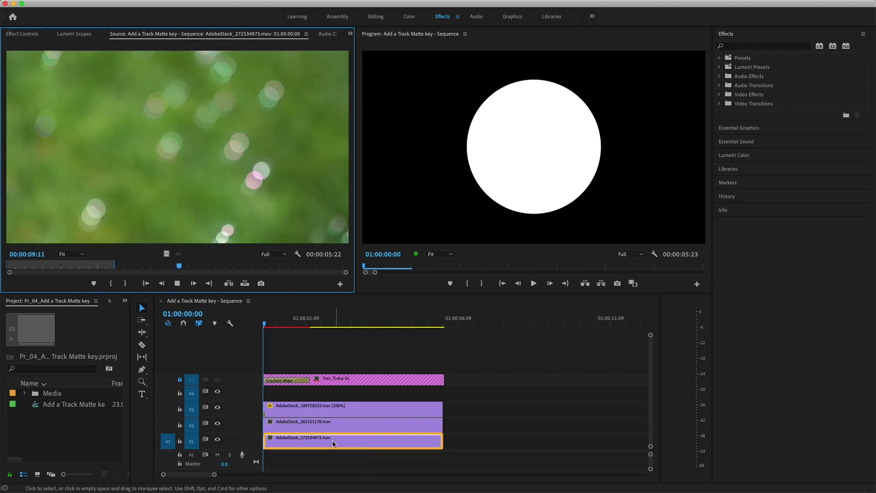
Step: Drag Track Matte Key from Video Effects > Keying onto the girl clip on Video 2
{"action": "left_click", "coordinate": [719, 94]}
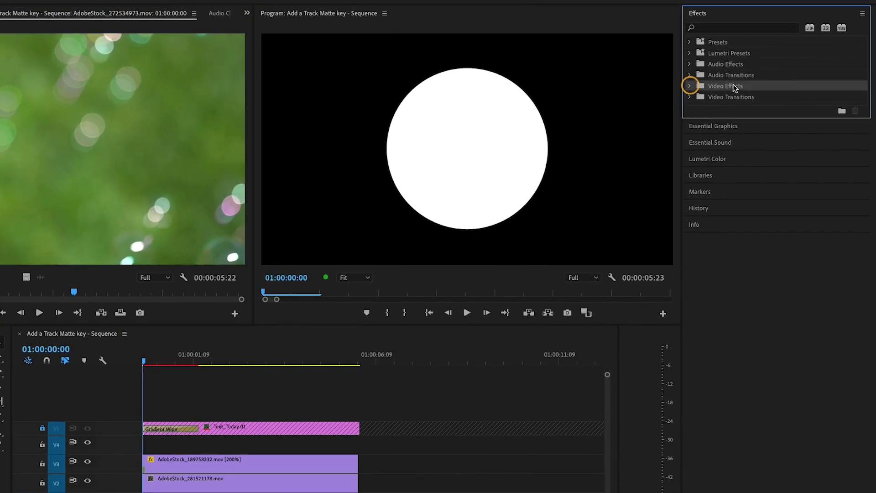
{"action": "left_click", "coordinate": [695, 184]}
{"action": "left_click", "coordinate": [714, 271]}
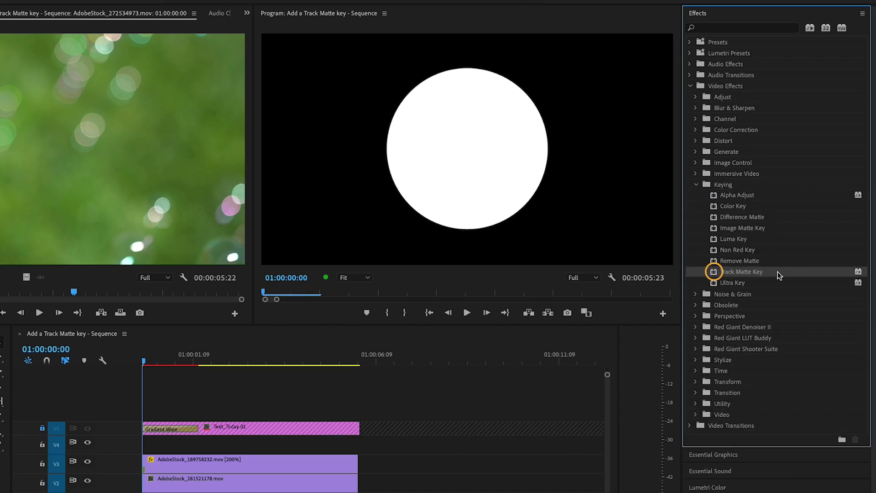
{"action": "left_click_drag", "start_coordinate": [776, 273], "coordinate": [691, 295]}
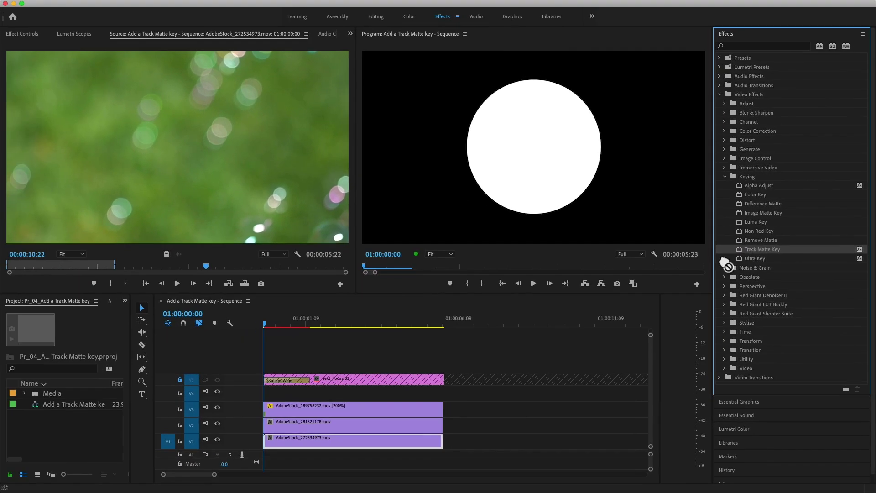
{"action": "left_click_drag", "start_coordinate": [721, 269], "coordinate": [341, 423]}
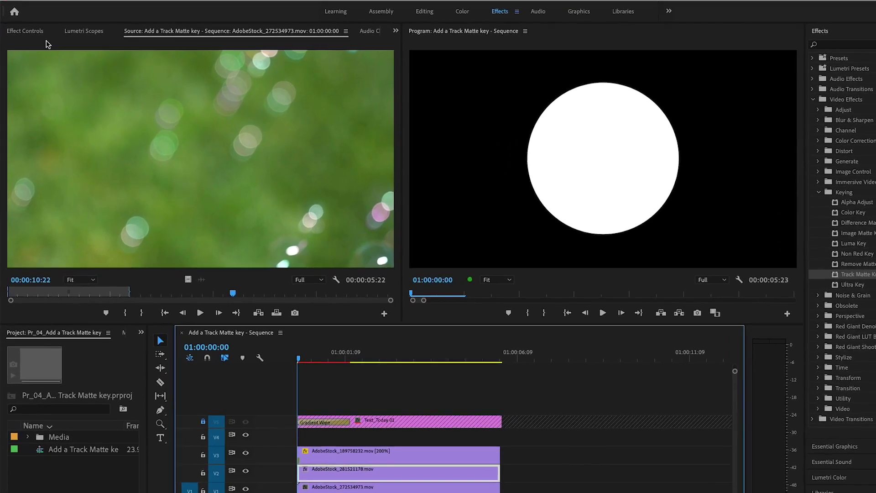
Step: Set the girl clip's Track Matte Key matte to Video 3 and Composite Using to Matte Luma
{"action": "left_click", "coordinate": [35, 31]}
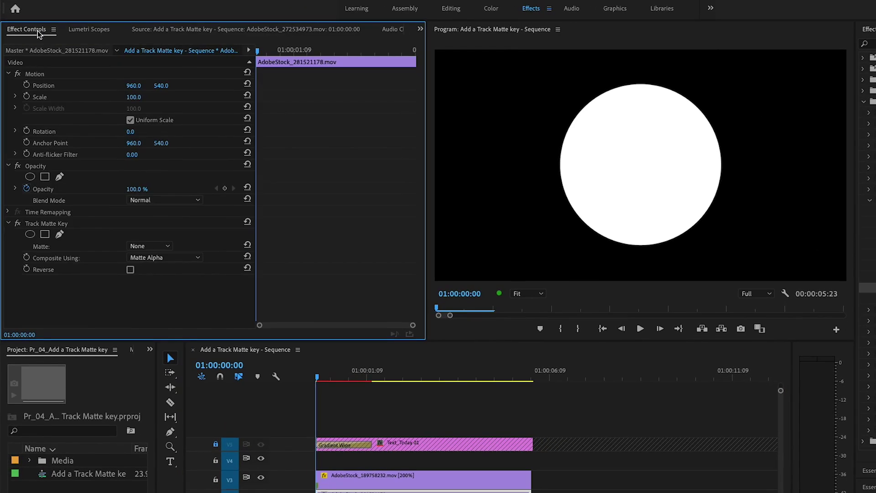
{"action": "left_click", "coordinate": [84, 223]}
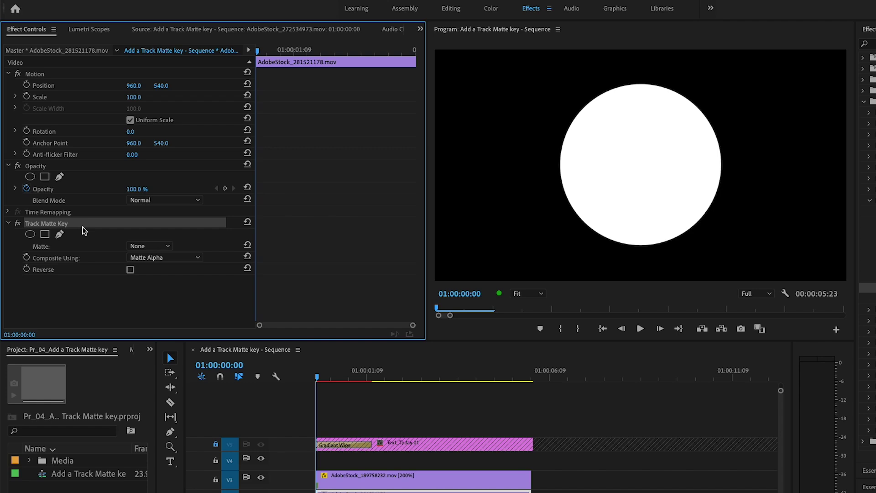
{"action": "left_click", "coordinate": [167, 246]}
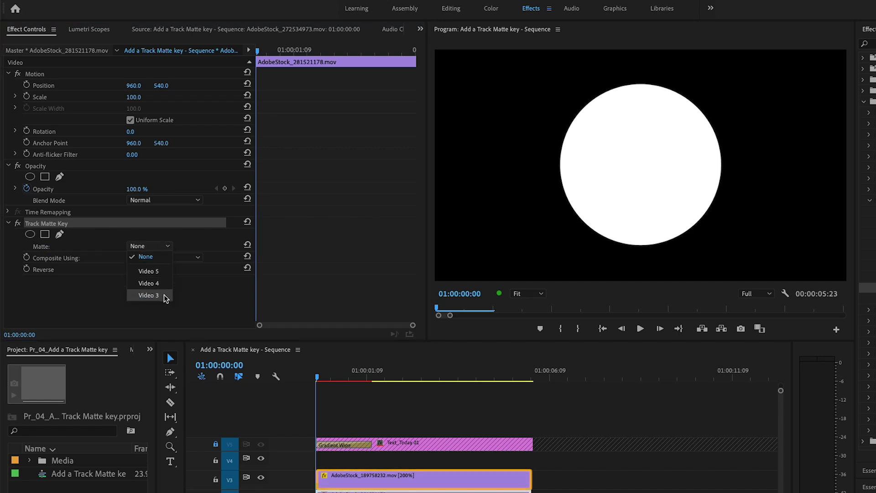
{"action": "left_click", "coordinate": [148, 295]}
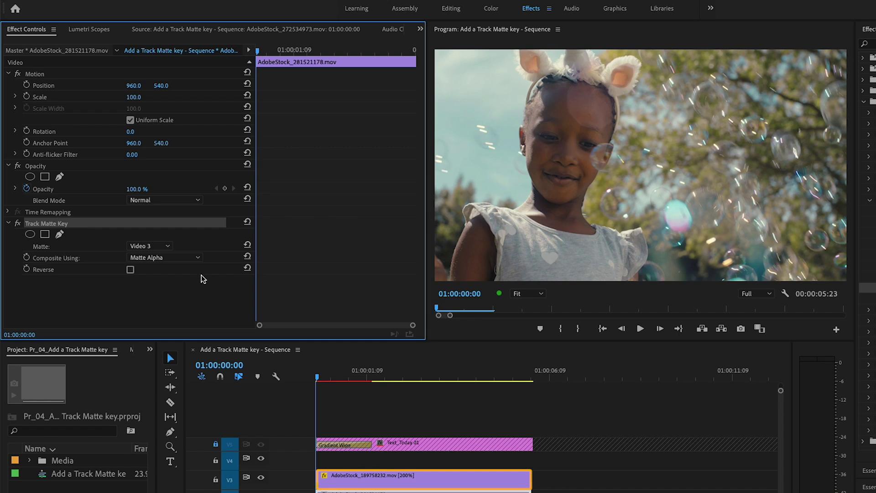
{"action": "left_click", "coordinate": [199, 259]}
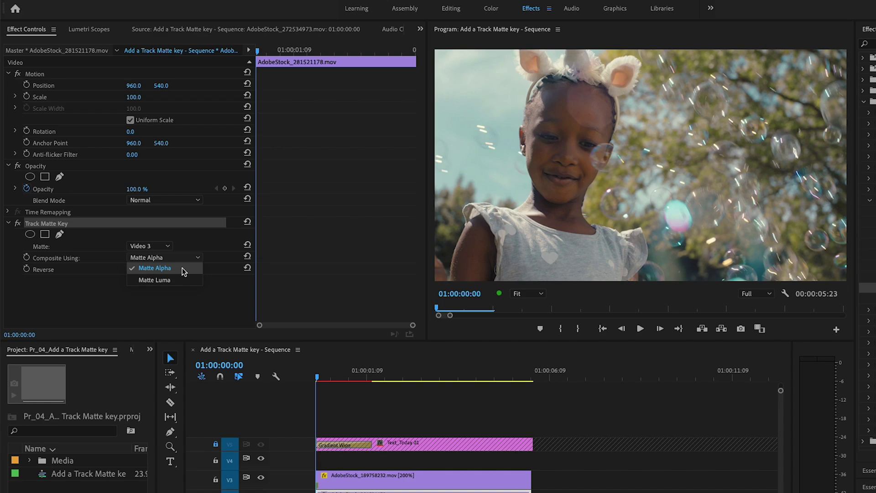
{"action": "left_click", "coordinate": [155, 279]}
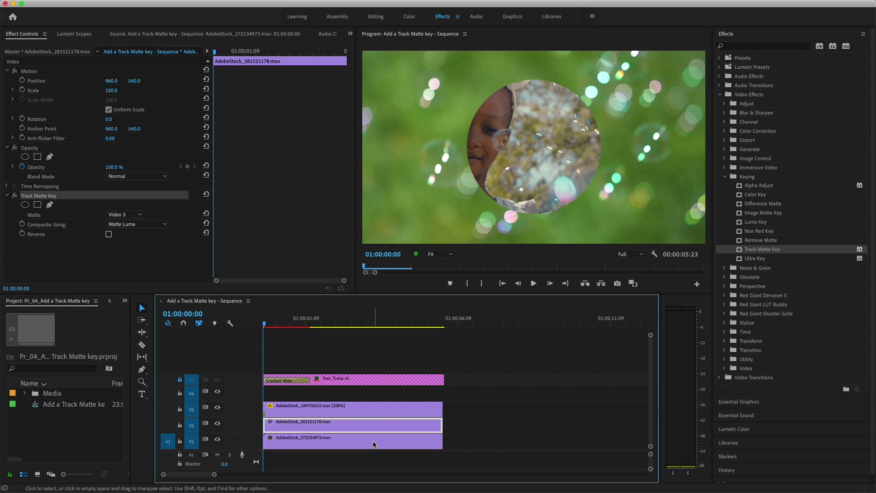
{"action": "left_click", "coordinate": [266, 324]}
{"action": "left_click", "coordinate": [258, 326]}
{"action": "key", "text": "space"}
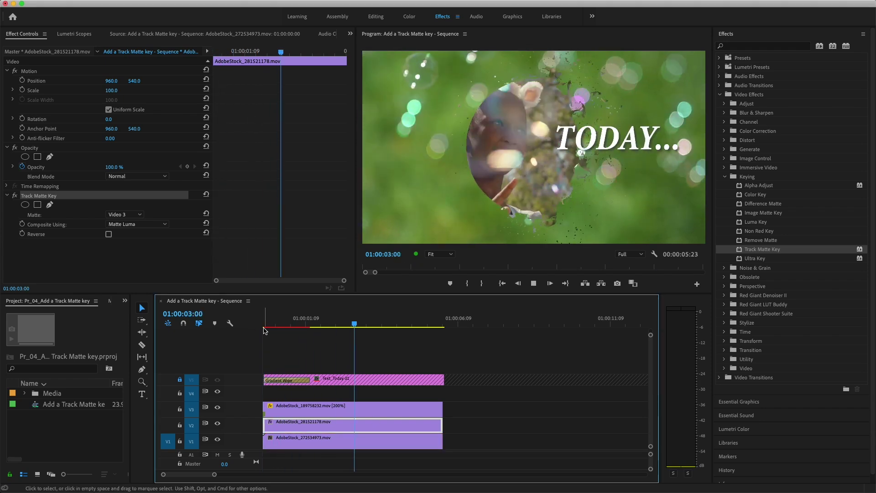
{"action": "left_click", "coordinate": [287, 326]}
{"action": "left_click_drag", "start_coordinate": [291, 328], "coordinate": [322, 327]}
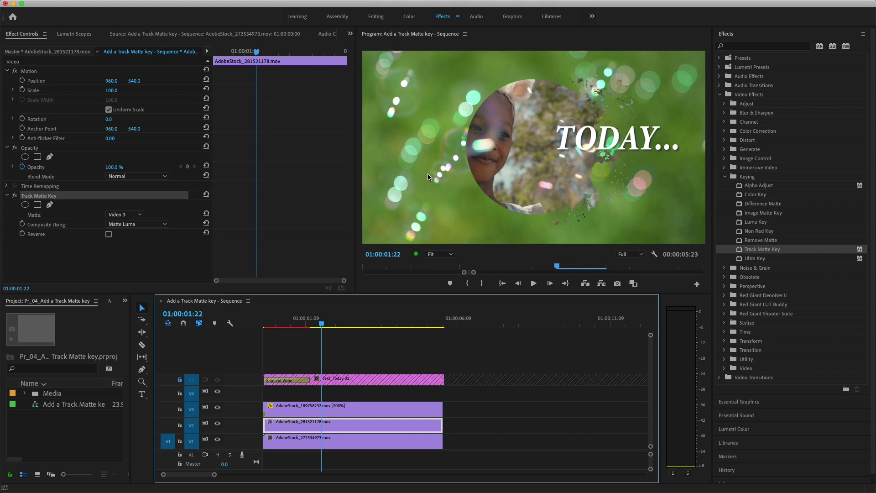
{"action": "left_click_drag", "start_coordinate": [322, 325], "coordinate": [296, 325]}
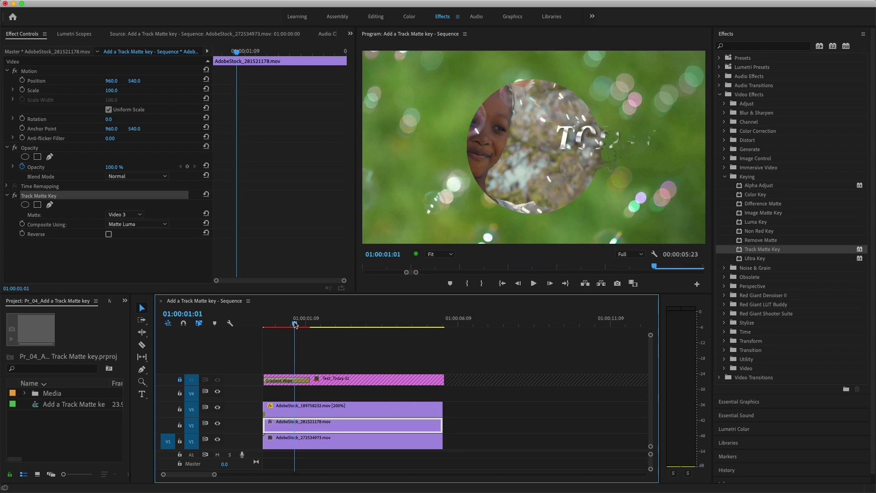
Step: Scale the Video 3 circle matte to 120 and move it to about 617.9, 519.6
{"action": "double_click", "coordinate": [312, 402]}
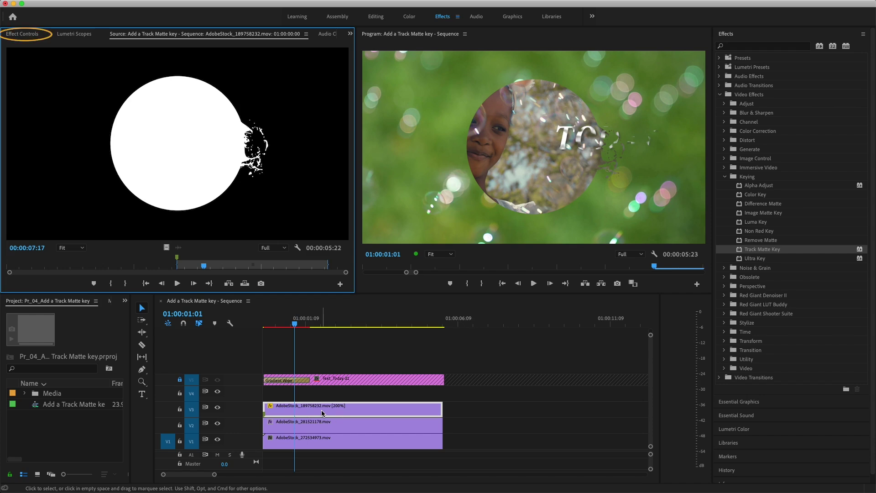
{"action": "left_click", "coordinate": [35, 35]}
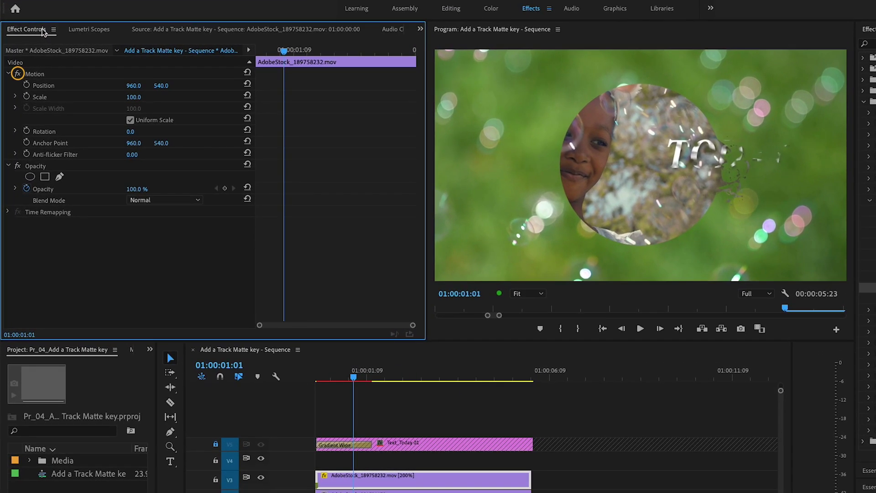
{"action": "left_click", "coordinate": [48, 75]}
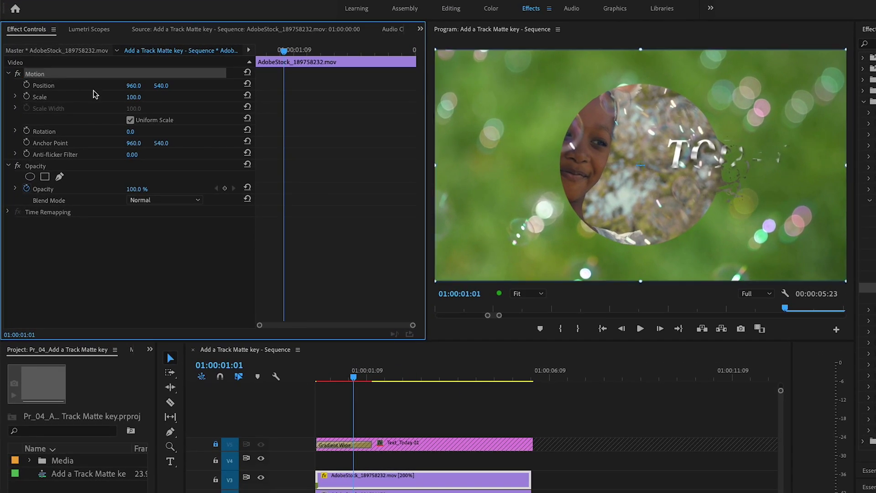
{"action": "left_click", "coordinate": [140, 95]}
{"action": "type", "text": "120"}
{"action": "key", "text": "Return"}
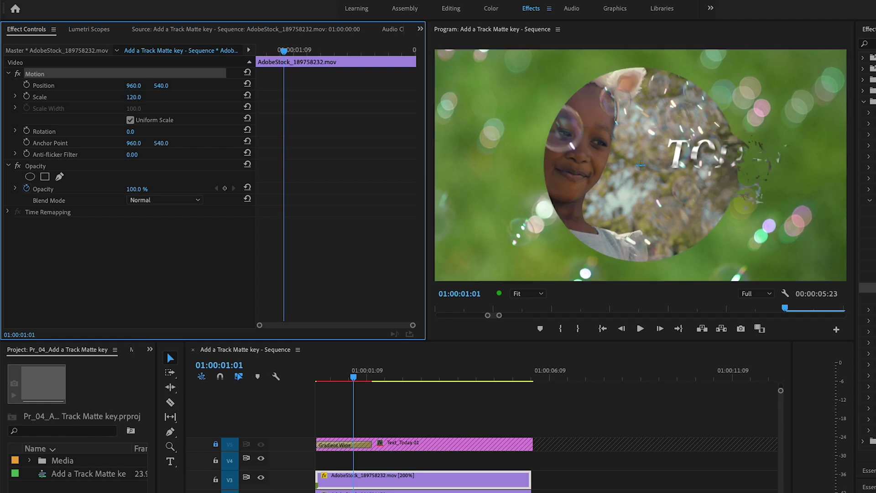
{"action": "left_click_drag", "start_coordinate": [615, 176], "coordinate": [542, 171]}
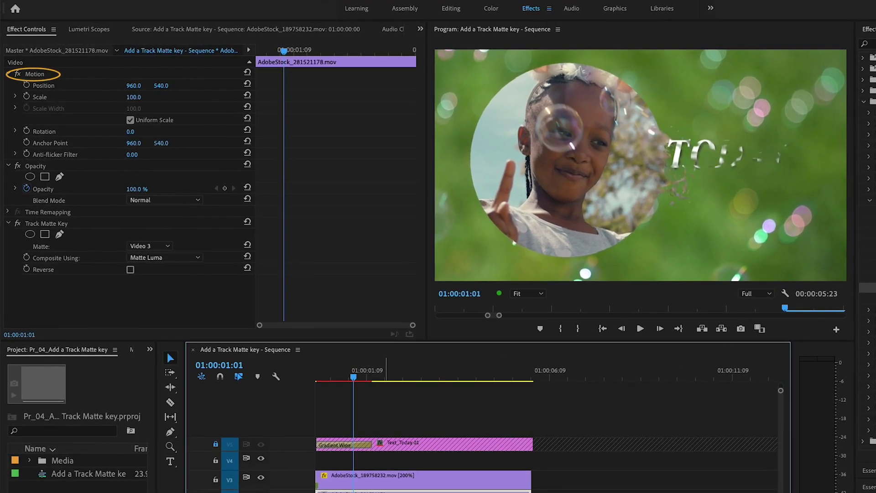
Step: Shift the girl clip right to about 1026.4, 499.1 and play back to check the framing
{"action": "left_click", "coordinate": [38, 75]}
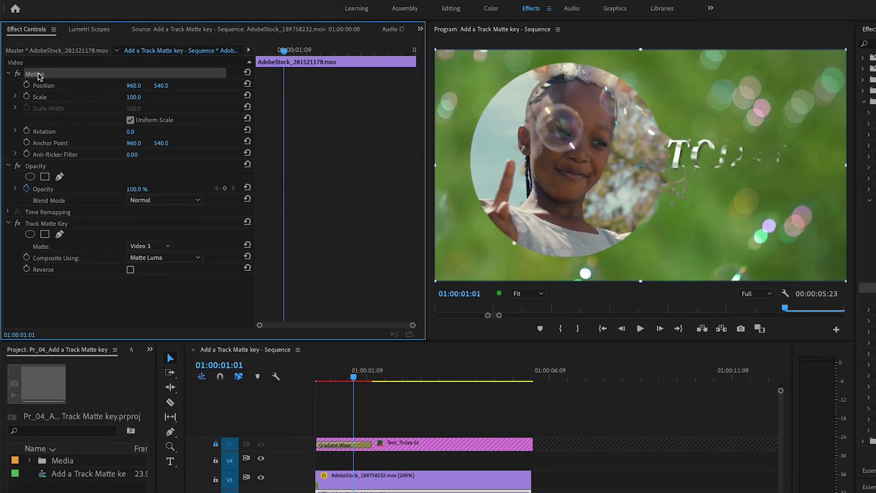
{"action": "mouse_move", "coordinate": [535, 174]}
{"action": "left_mouse_down"}
{"action": "mouse_move", "coordinate": [544, 179]}
{"action": "mouse_move", "coordinate": [549, 170]}
{"action": "left_mouse_up"}
{"action": "left_click_drag", "start_coordinate": [354, 378], "coordinate": [317, 379]}
{"action": "left_click", "coordinate": [640, 329]}
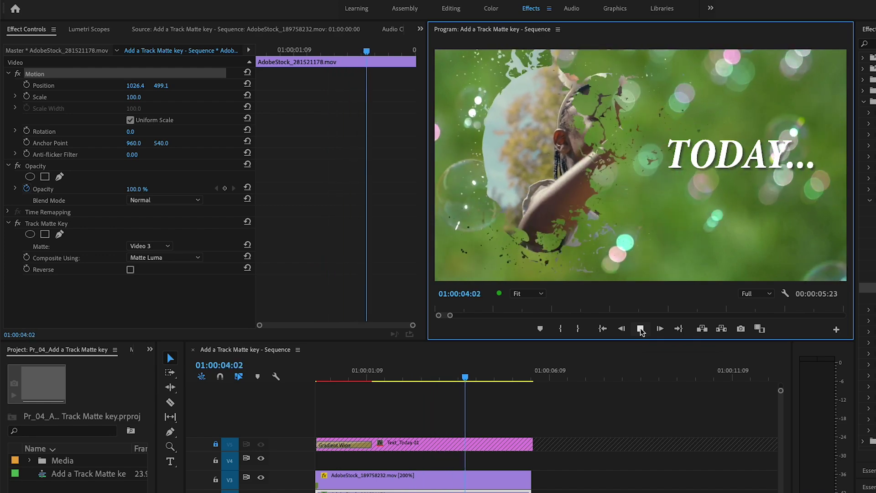
{"action": "key", "text": "j"}
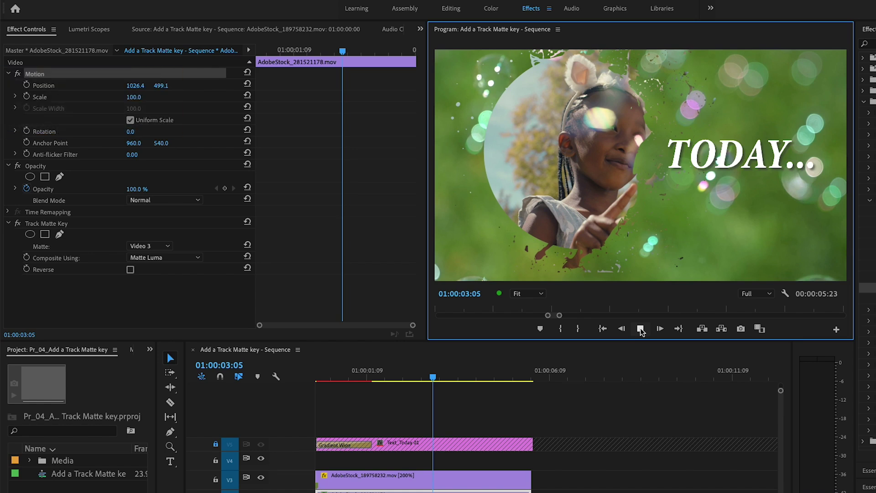
Step: Keyframe the circle matte's Position from 617.9, 519.6 to 921.7, 517.0 at 01:00:04:04
{"action": "left_click", "coordinate": [420, 479]}
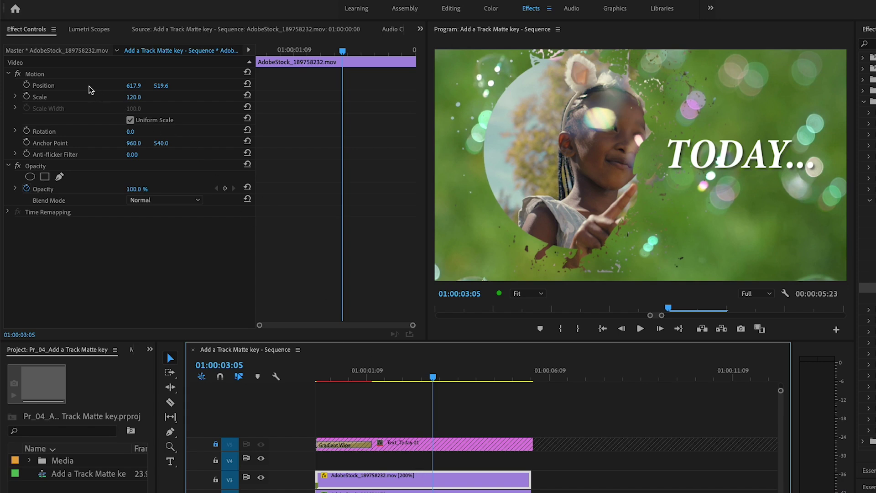
{"action": "left_click_drag", "start_coordinate": [342, 51], "coordinate": [316, 59]}
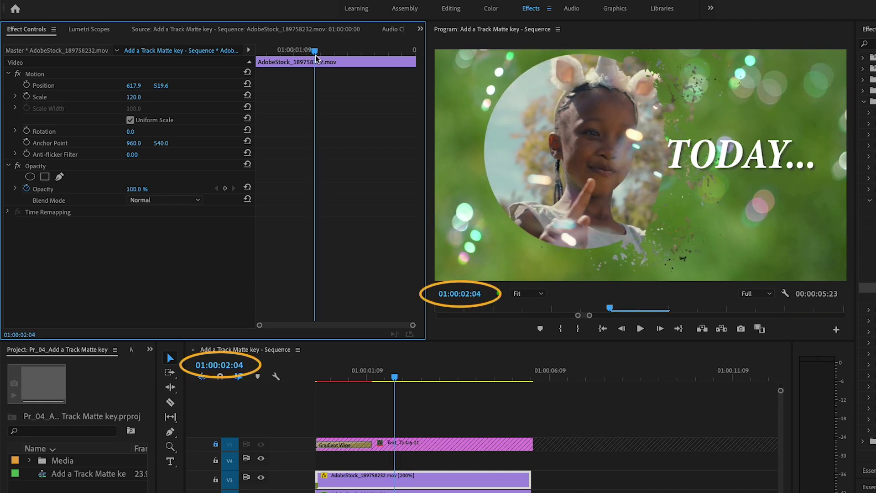
{"action": "left_click", "coordinate": [26, 84]}
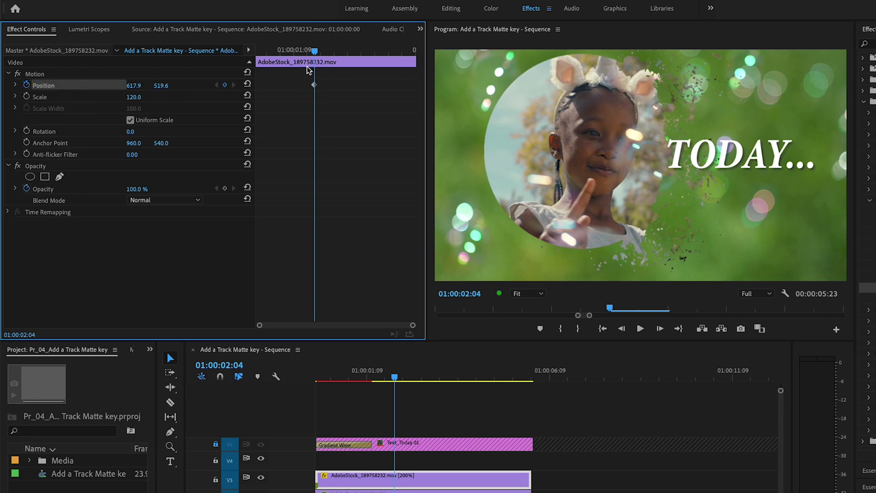
{"action": "left_click_drag", "start_coordinate": [314, 53], "coordinate": [369, 60]}
{"action": "left_click", "coordinate": [40, 75]}
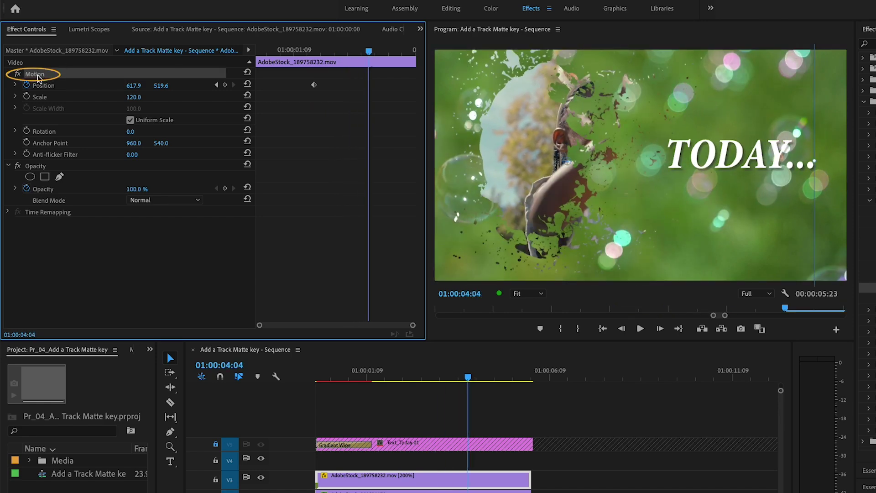
{"action": "left_click_drag", "start_coordinate": [504, 171], "coordinate": [606, 171]}
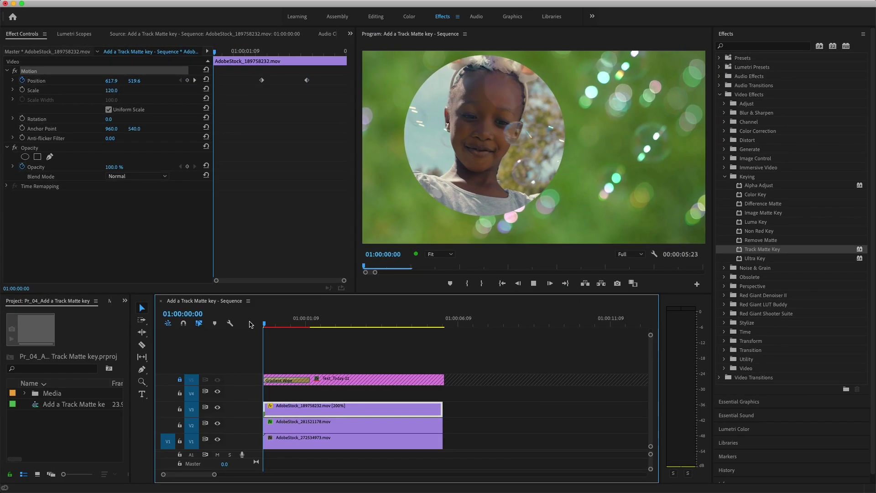
{"action": "key", "text": "space"}
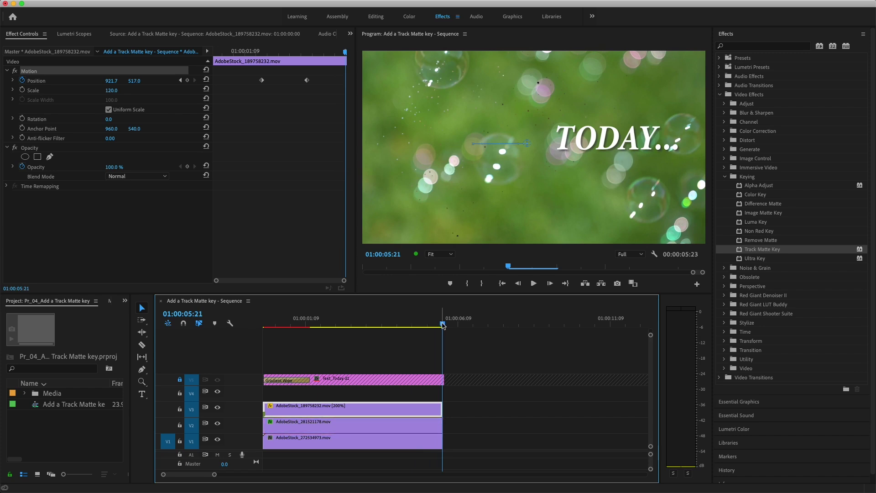
{"action": "left_click_drag", "start_coordinate": [443, 325], "coordinate": [260, 326]}
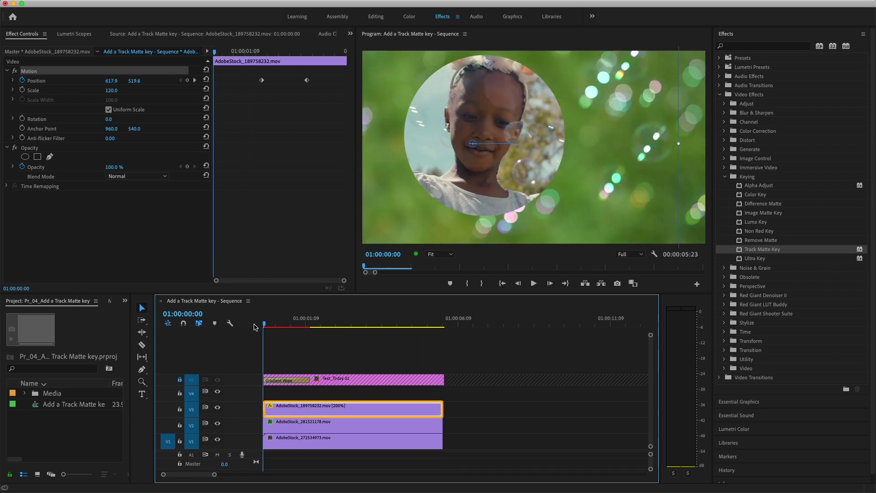
{"action": "left_click", "coordinate": [267, 329]}
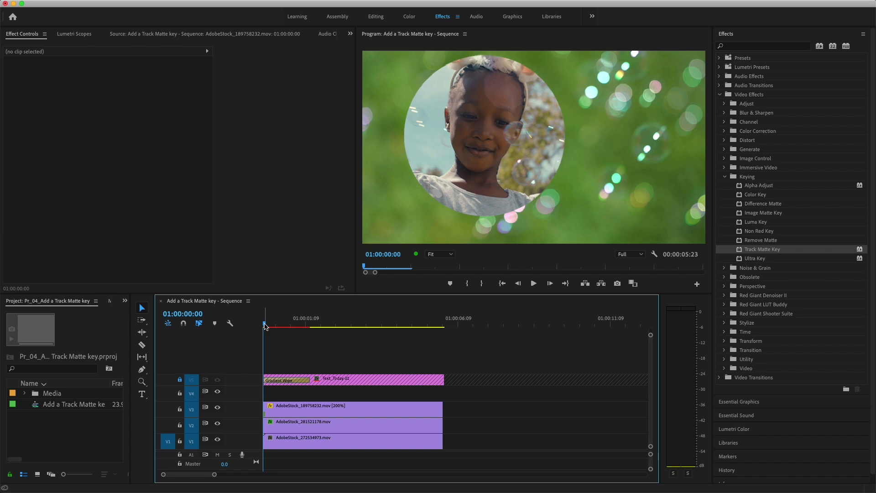
{"action": "key", "text": "d"}
{"action": "key", "text": "space"}
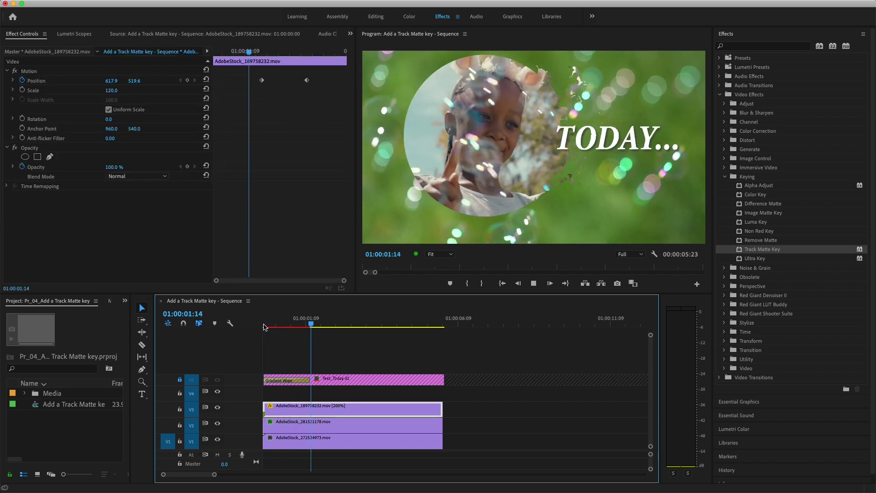